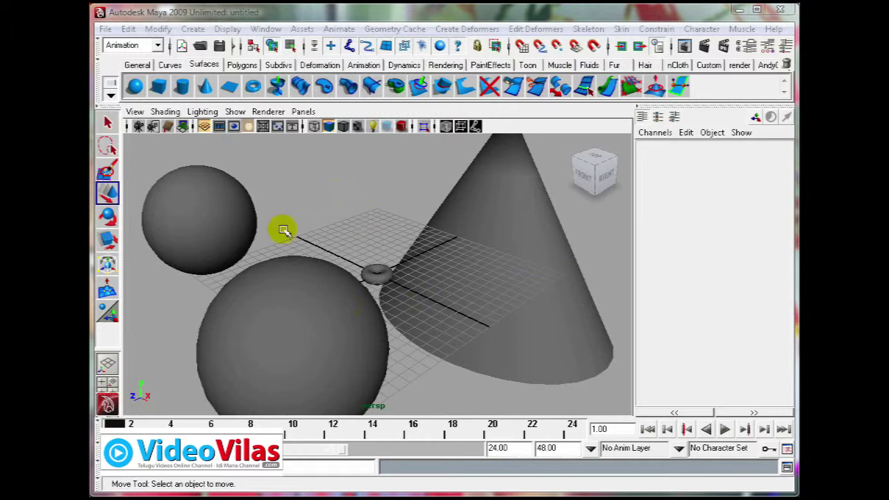
Select both spheres, then slide the torus along X to Translate X -5.259, Z -1.563.
{"action": "left_click", "coordinate": [210, 216]}
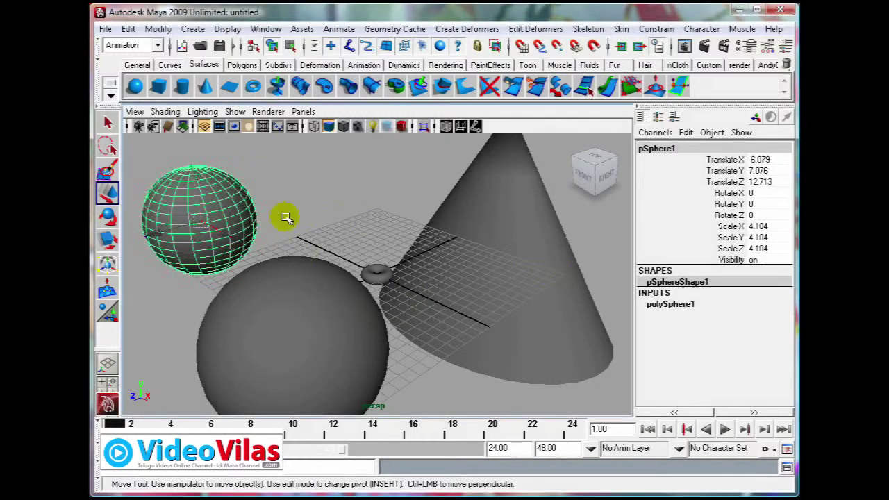
{"action": "left_click", "coordinate": [289, 309]}
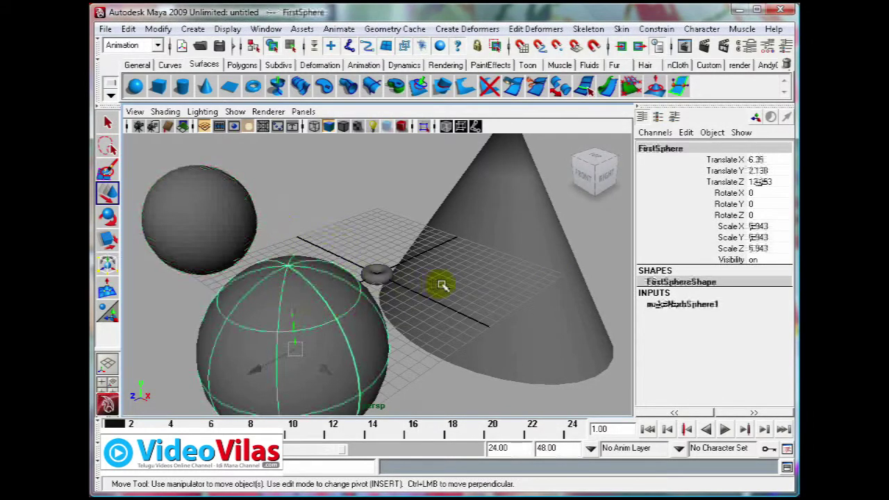
{"action": "left_click", "coordinate": [387, 285]}
{"action": "mouse_move", "coordinate": [417, 292]}
{"action": "left_mouse_down"}
{"action": "mouse_move", "coordinate": [321, 274]}
{"action": "mouse_move", "coordinate": [389, 269]}
{"action": "mouse_move", "coordinate": [375, 261]}
{"action": "left_mouse_up"}
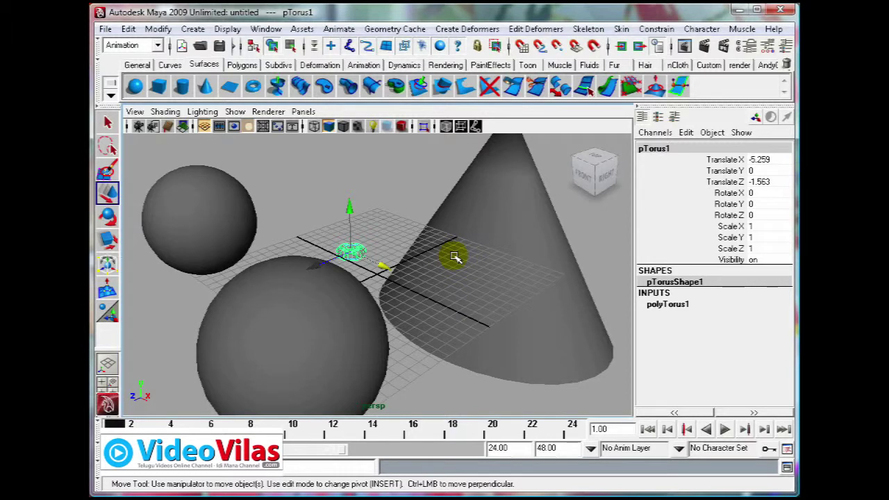
{"action": "key", "text": "space"}
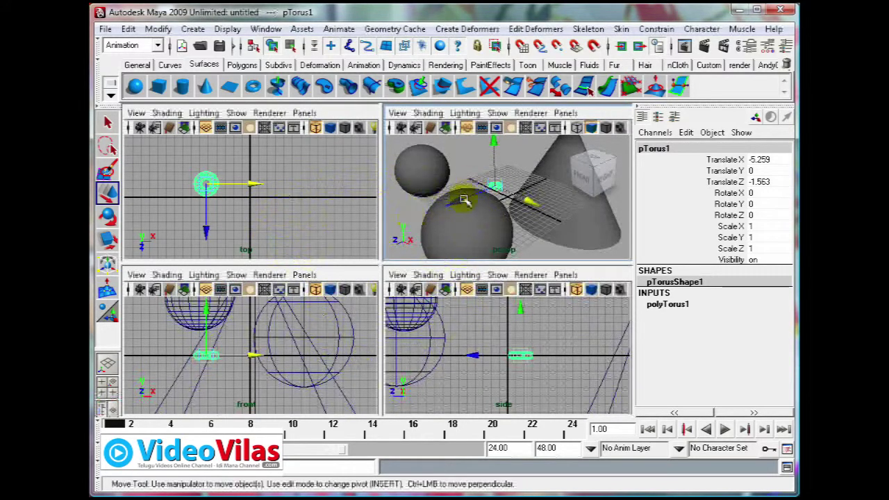
Maximize the perspective view, then return to the four-view layout.
{"action": "key", "text": "space"}
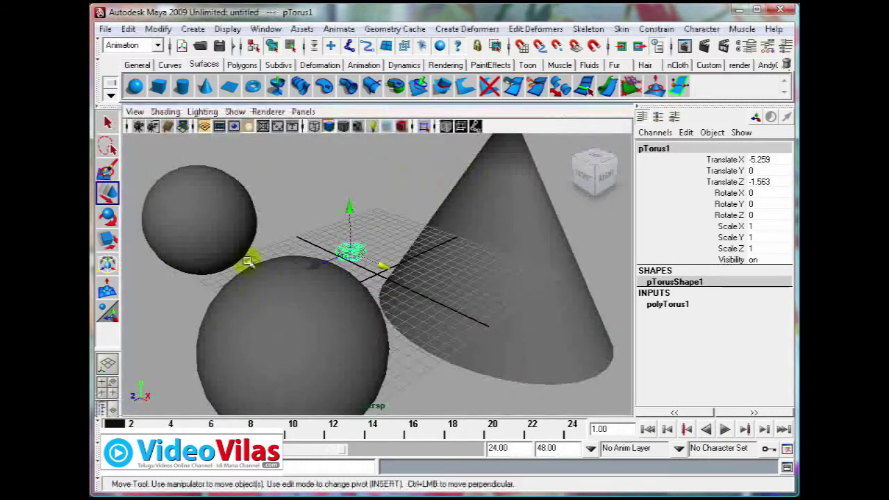
{"action": "key", "text": "space"}
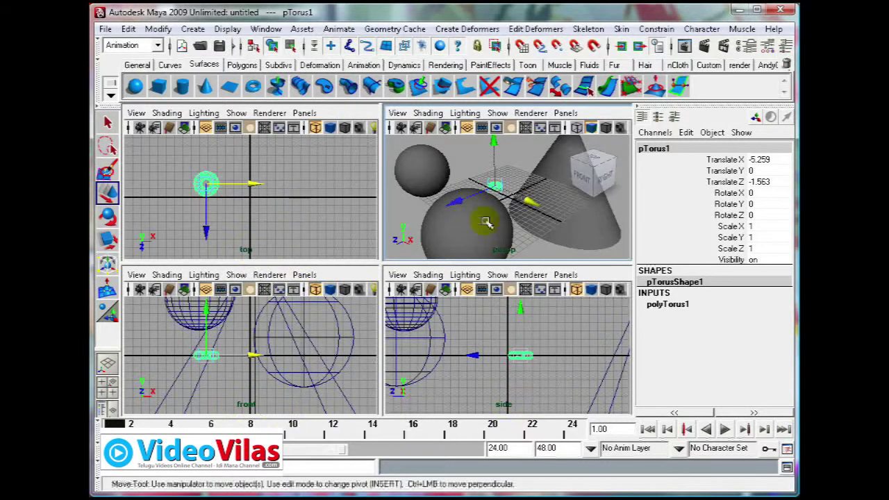
Activate the top and front views, maximize perspective, and drag the torus further back to X -6.521, Z -3.395.
{"action": "middle_click", "coordinate": [312, 181]}
{"action": "middle_click", "coordinate": [332, 340]}
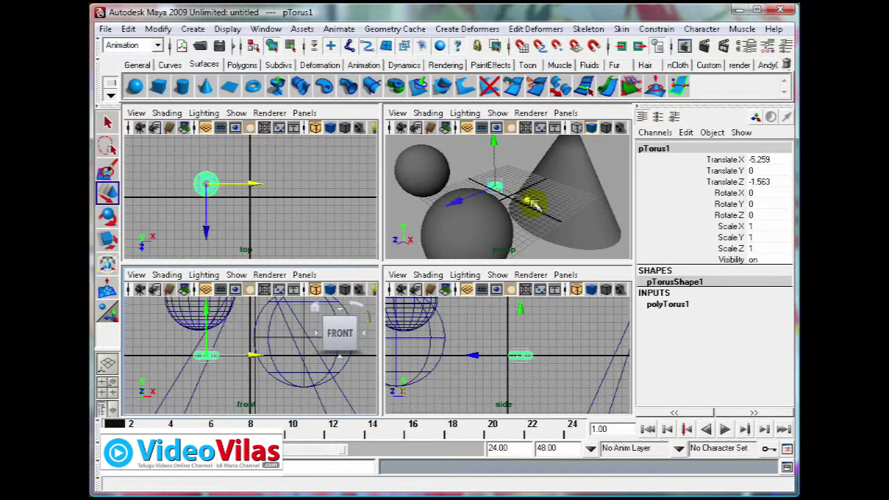
{"action": "key", "text": "space"}
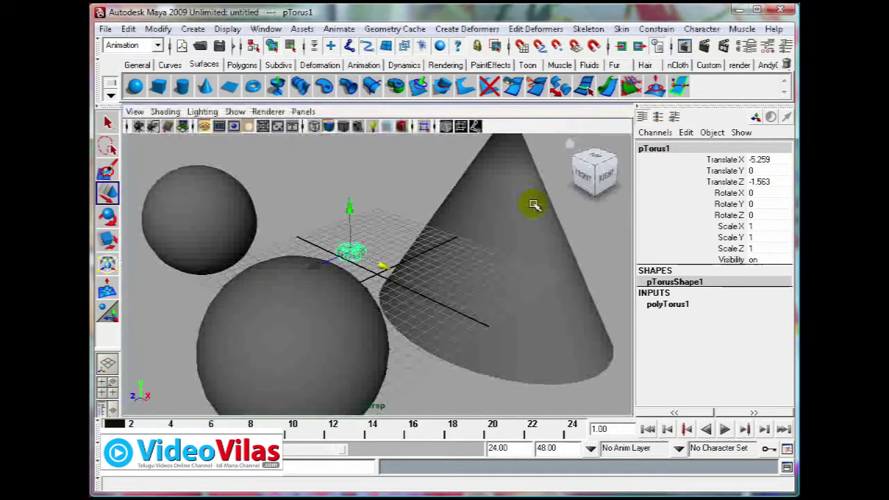
{"action": "middle_click_drag", "start_coordinate": [407, 292], "coordinate": [420, 280]}
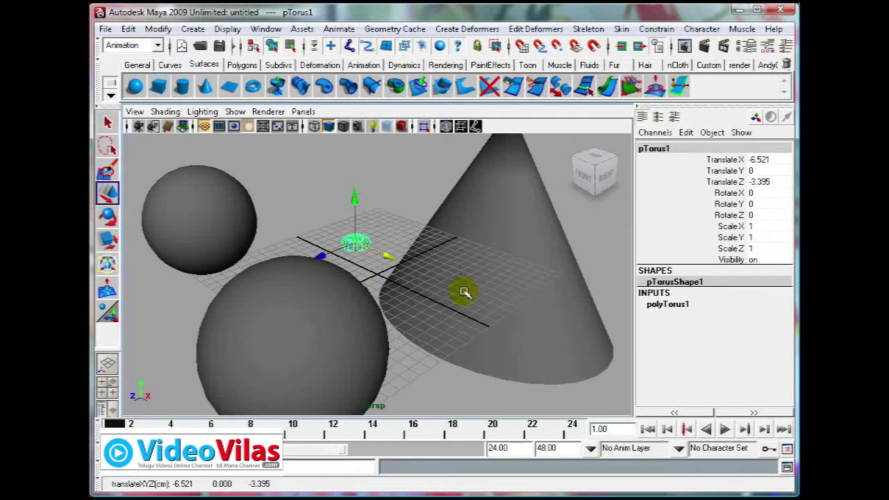
Tumble the perspective camera around the repositioned torus.
{"action": "mouse_move", "coordinate": [501, 264]}
{"action": "left_mouse_down", "text": "alt"}
{"action": "mouse_move", "coordinate": [402, 263]}
{"action": "mouse_move", "coordinate": [292, 239]}
{"action": "mouse_move", "coordinate": [240, 242]}
{"action": "mouse_move", "coordinate": [248, 259]}
{"action": "mouse_move", "coordinate": [472, 264]}
{"action": "mouse_move", "coordinate": [506, 242]}
{"action": "mouse_move", "coordinate": [493, 271]}
{"action": "mouse_move", "coordinate": [369, 254]}
{"action": "mouse_move", "coordinate": [468, 248]}
{"action": "mouse_move", "coordinate": [510, 257]}
{"action": "left_mouse_up", "text": "alt"}
Tumble, dolly and pan to view the scene from the left, then frame the torus.
{"action": "left_click_drag", "start_coordinate": [267, 290], "coordinate": [483, 290], "text": "alt"}
{"action": "mouse_move", "coordinate": [437, 325]}
{"action": "left_mouse_down", "text": "alt"}
{"action": "mouse_move", "coordinate": [540, 270]}
{"action": "mouse_move", "coordinate": [389, 312]}
{"action": "mouse_move", "coordinate": [413, 312]}
{"action": "mouse_move", "coordinate": [427, 294]}
{"action": "left_mouse_up", "text": "alt"}
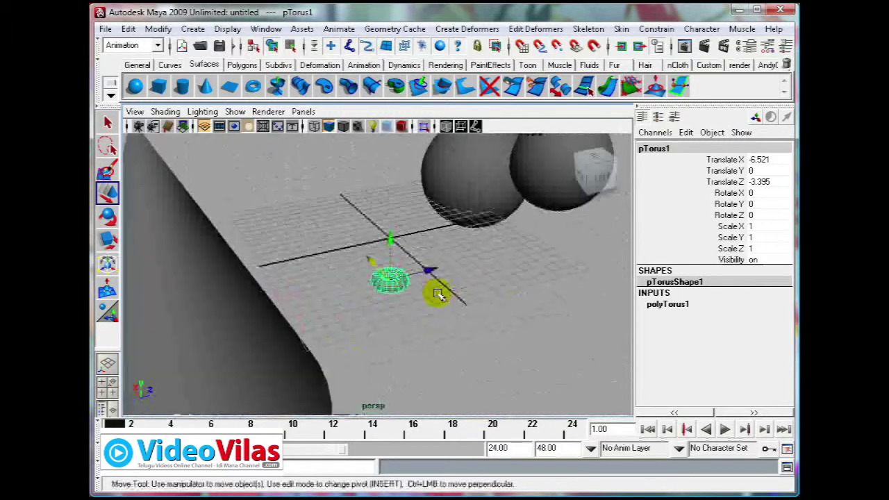
{"action": "right_click_drag", "start_coordinate": [436, 294], "coordinate": [463, 339], "text": "alt"}
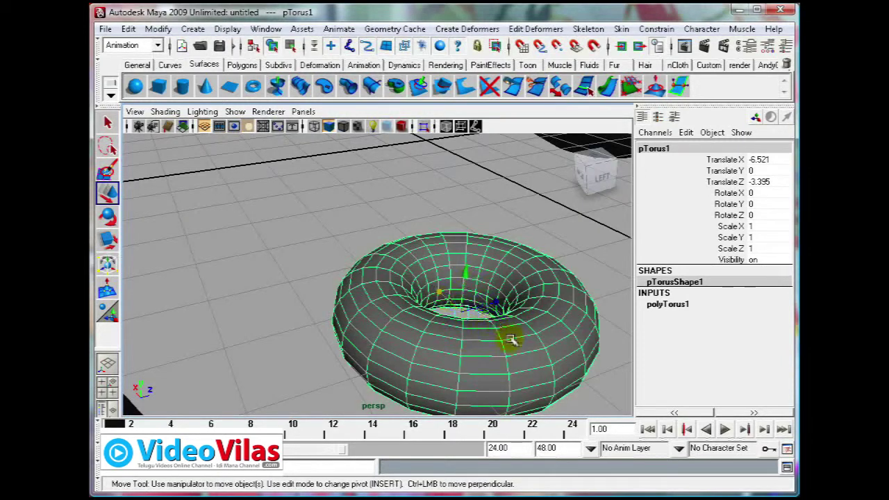
{"action": "mouse_move", "coordinate": [551, 345]}
{"action": "middle_mouse_down", "text": "alt"}
{"action": "mouse_move", "coordinate": [550, 331]}
{"action": "mouse_move", "coordinate": [500, 320]}
{"action": "mouse_move", "coordinate": [517, 320]}
{"action": "middle_mouse_up", "text": "alt"}
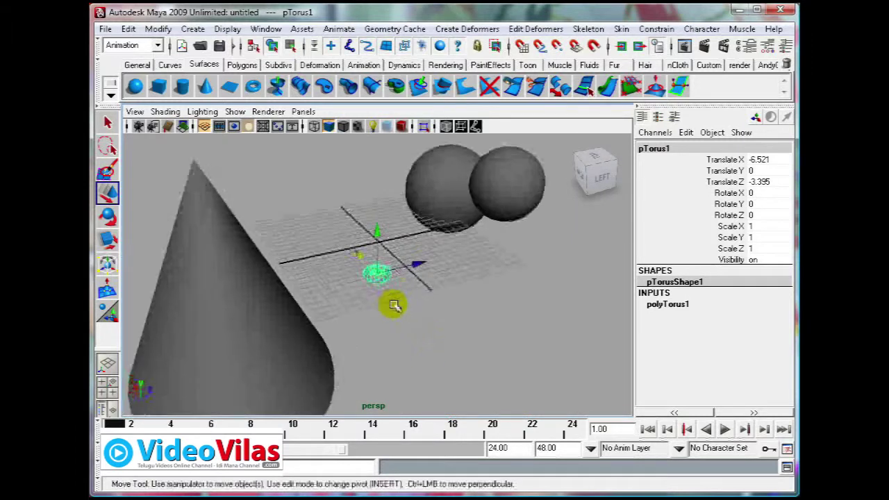
{"action": "mouse_move", "coordinate": [526, 278]}
{"action": "left_mouse_down", "text": "alt"}
{"action": "mouse_move", "coordinate": [464, 290]}
{"action": "mouse_move", "coordinate": [392, 268]}
{"action": "mouse_move", "coordinate": [397, 287]}
{"action": "left_mouse_up", "text": "alt"}
{"action": "mouse_move", "coordinate": [341, 312]}
{"action": "left_mouse_down", "text": "alt"}
{"action": "mouse_move", "coordinate": [481, 299]}
{"action": "mouse_move", "coordinate": [444, 304]}
{"action": "mouse_move", "coordinate": [459, 308]}
{"action": "mouse_move", "coordinate": [433, 301]}
{"action": "mouse_move", "coordinate": [512, 282]}
{"action": "mouse_move", "coordinate": [500, 364]}
{"action": "mouse_move", "coordinate": [454, 317]}
{"action": "mouse_move", "coordinate": [546, 268]}
{"action": "left_mouse_up", "text": "alt"}
{"action": "key", "text": "f"}
Nudge the torus to Translate Z -3.36, then tumble around it and frame it again.
{"action": "mouse_move", "coordinate": [545, 267]}
{"action": "right_mouse_down", "text": "alt"}
{"action": "mouse_move", "coordinate": [536, 298]}
{"action": "mouse_move", "coordinate": [526, 292]}
{"action": "right_mouse_up", "text": "alt"}
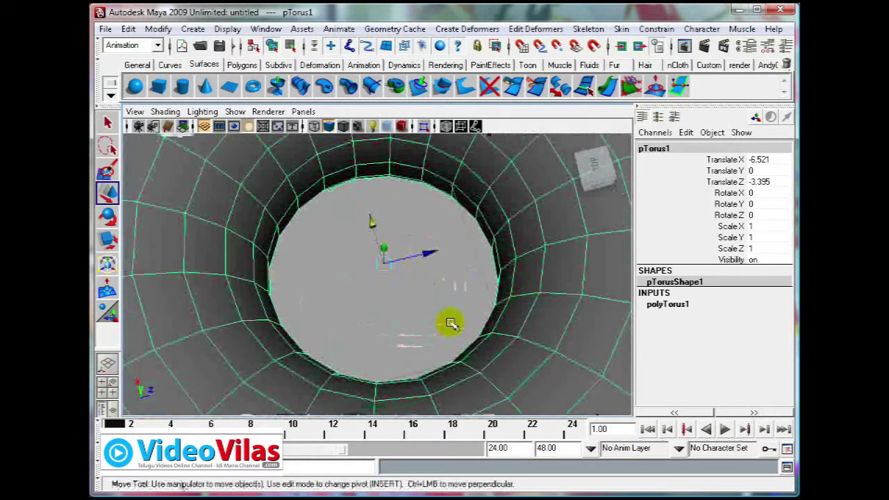
{"action": "left_click_drag", "start_coordinate": [426, 255], "coordinate": [432, 268]}
{"action": "right_click_drag", "start_coordinate": [433, 269], "coordinate": [461, 304], "text": "alt"}
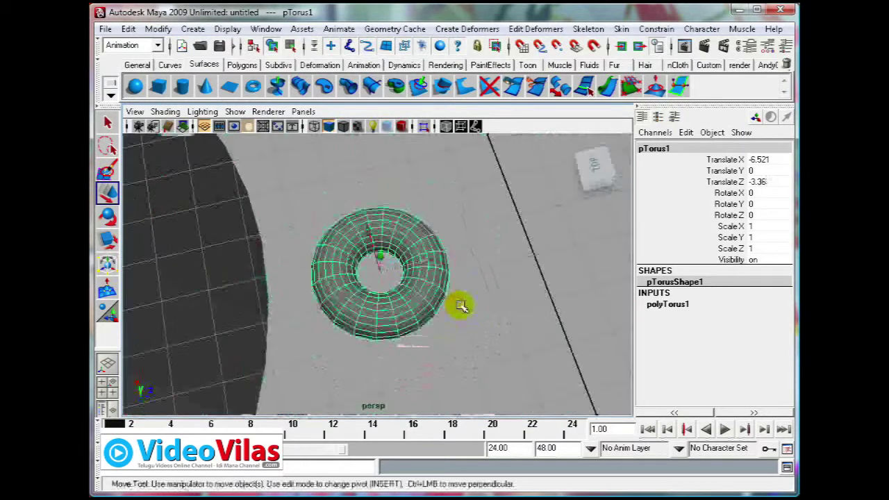
{"action": "mouse_move", "coordinate": [477, 328]}
{"action": "left_mouse_down", "text": "alt"}
{"action": "mouse_move", "coordinate": [483, 270]}
{"action": "mouse_move", "coordinate": [453, 302]}
{"action": "mouse_move", "coordinate": [410, 278]}
{"action": "left_mouse_up", "text": "alt"}
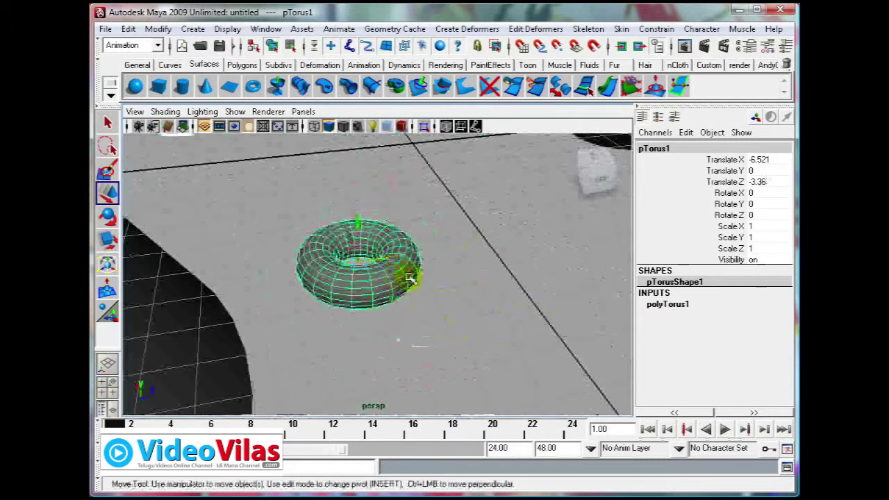
{"action": "mouse_move", "coordinate": [394, 316]}
{"action": "left_mouse_down", "text": "alt"}
{"action": "mouse_move", "coordinate": [397, 278]}
{"action": "mouse_move", "coordinate": [479, 271]}
{"action": "mouse_move", "coordinate": [387, 278]}
{"action": "mouse_move", "coordinate": [403, 270]}
{"action": "left_mouse_up", "text": "alt"}
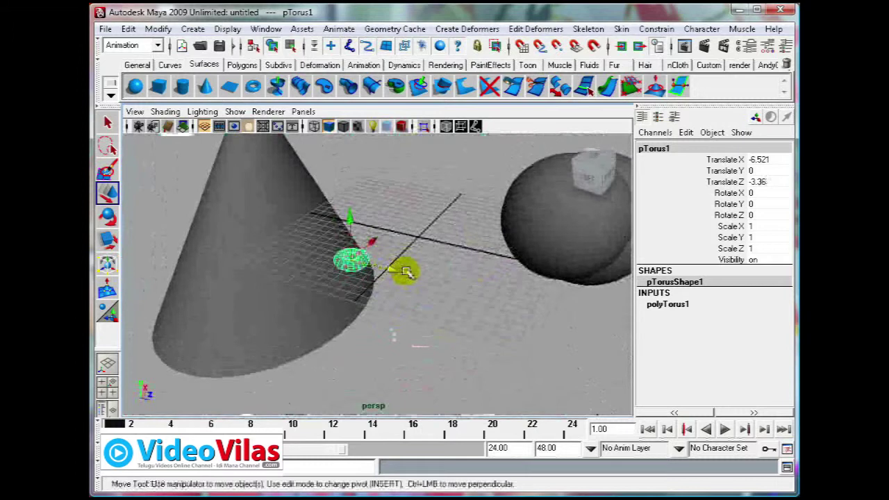
{"action": "mouse_move", "coordinate": [415, 276]}
{"action": "left_mouse_down", "text": "alt"}
{"action": "mouse_move", "coordinate": [474, 256]}
{"action": "mouse_move", "coordinate": [462, 264]}
{"action": "left_mouse_up", "text": "alt"}
{"action": "key", "text": "f"}
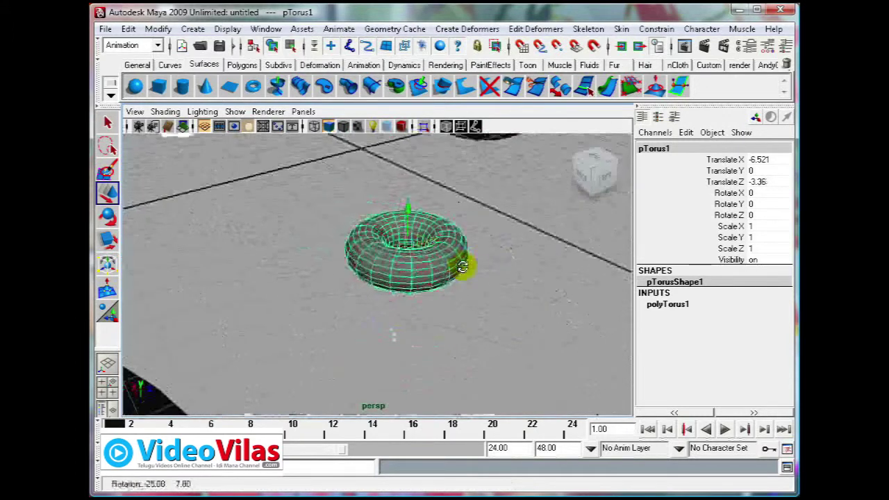
Dolly, tumble and pan around the cone, torus and spheres, ending in the four-view layout.
{"action": "right_click_drag", "start_coordinate": [496, 275], "coordinate": [467, 274], "text": "alt"}
{"action": "mouse_move", "coordinate": [466, 274]}
{"action": "left_mouse_down", "text": "alt"}
{"action": "mouse_move", "coordinate": [357, 269]}
{"action": "mouse_move", "coordinate": [437, 278]}
{"action": "left_mouse_up", "text": "alt"}
{"action": "middle_click_drag", "start_coordinate": [437, 278], "coordinate": [446, 296], "text": "alt"}
{"action": "right_click_drag", "start_coordinate": [445, 296], "coordinate": [452, 298], "text": "alt"}
{"action": "mouse_move", "coordinate": [452, 298]}
{"action": "left_mouse_down", "text": "alt"}
{"action": "mouse_move", "coordinate": [512, 294]}
{"action": "mouse_move", "coordinate": [401, 291]}
{"action": "left_mouse_up", "text": "alt"}
{"action": "mouse_move", "coordinate": [496, 301]}
{"action": "right_mouse_down", "text": "alt"}
{"action": "mouse_move", "coordinate": [554, 298]}
{"action": "mouse_move", "coordinate": [308, 298]}
{"action": "mouse_move", "coordinate": [540, 298]}
{"action": "mouse_move", "coordinate": [471, 322]}
{"action": "right_mouse_up", "text": "alt"}
{"action": "mouse_move", "coordinate": [470, 322]}
{"action": "left_mouse_down", "text": "alt"}
{"action": "mouse_move", "coordinate": [478, 284]}
{"action": "mouse_move", "coordinate": [433, 274]}
{"action": "left_mouse_up", "text": "alt"}
{"action": "right_click_drag", "start_coordinate": [433, 274], "coordinate": [417, 298], "text": "alt"}
{"action": "mouse_move", "coordinate": [417, 298]}
{"action": "left_mouse_down", "text": "alt"}
{"action": "mouse_move", "coordinate": [521, 284]}
{"action": "mouse_move", "coordinate": [520, 297]}
{"action": "mouse_move", "coordinate": [449, 285]}
{"action": "mouse_move", "coordinate": [479, 293]}
{"action": "mouse_move", "coordinate": [452, 299]}
{"action": "mouse_move", "coordinate": [521, 302]}
{"action": "mouse_move", "coordinate": [406, 303]}
{"action": "mouse_move", "coordinate": [426, 289]}
{"action": "mouse_move", "coordinate": [468, 302]}
{"action": "mouse_move", "coordinate": [448, 303]}
{"action": "left_mouse_up", "text": "alt"}
{"action": "key", "text": "space"}
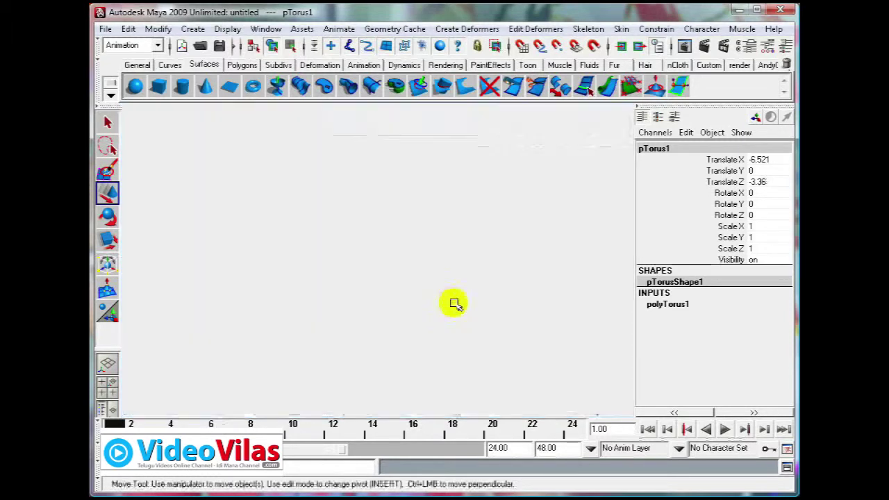
Maximize the top view, then zoom and pan to frame the torus, spheres and cone.
{"action": "key", "text": "space"}
{"action": "scroll", "coordinate": [395, 264], "scroll_direction": "down", "scroll_amount": 2}
{"action": "scroll", "coordinate": [395, 264], "scroll_direction": "down", "scroll_amount": 2}
{"action": "scroll", "coordinate": [393, 260], "scroll_direction": "up", "scroll_amount": 3}
{"action": "scroll", "coordinate": [392, 260], "scroll_direction": "down", "scroll_amount": 2}
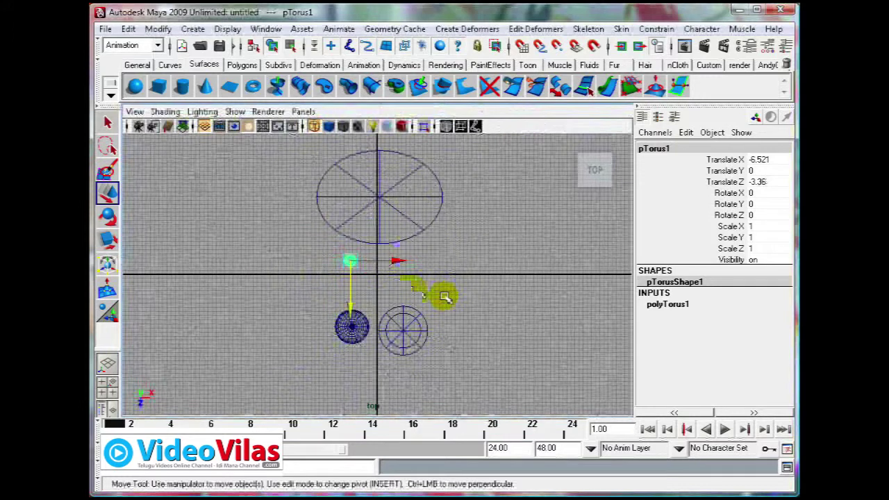
{"action": "scroll", "coordinate": [348, 263], "scroll_direction": "up", "scroll_amount": 3}
{"action": "middle_click_drag", "start_coordinate": [317, 254], "coordinate": [441, 278], "text": "alt"}
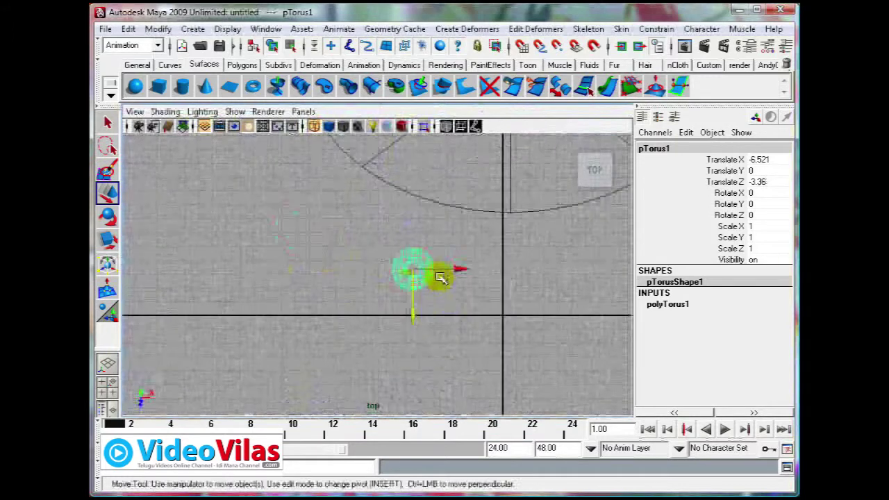
Zoom the top view in and out, then switch to a maximized front view.
{"action": "scroll", "coordinate": [460, 284], "scroll_direction": "up", "scroll_amount": 3}
{"action": "scroll", "coordinate": [440, 308], "scroll_direction": "down", "scroll_amount": 1}
{"action": "scroll", "coordinate": [421, 312], "scroll_direction": "up", "scroll_amount": 2}
{"action": "scroll", "coordinate": [417, 309], "scroll_direction": "up", "scroll_amount": 2}
{"action": "scroll", "coordinate": [435, 296], "scroll_direction": "up", "scroll_amount": 2}
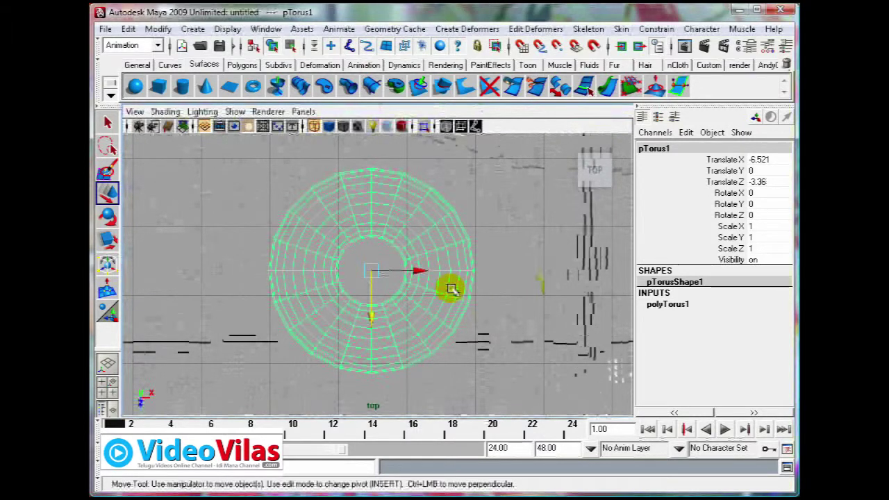
{"action": "scroll", "coordinate": [452, 290], "scroll_direction": "down", "scroll_amount": 2}
{"action": "scroll", "coordinate": [452, 290], "scroll_direction": "down", "scroll_amount": 2}
{"action": "scroll", "coordinate": [449, 280], "scroll_direction": "down", "scroll_amount": 2}
{"action": "scroll", "coordinate": [498, 314], "scroll_direction": "up", "scroll_amount": 2}
{"action": "scroll", "coordinate": [489, 278], "scroll_direction": "up", "scroll_amount": 2}
{"action": "scroll", "coordinate": [497, 290], "scroll_direction": "up", "scroll_amount": 1}
{"action": "key", "text": "space"}
{"action": "key", "text": "space"}
Zoom the front view, toggle back to four views, then maximize the perspective view.
{"action": "scroll", "coordinate": [475, 302], "scroll_direction": "up", "scroll_amount": 2}
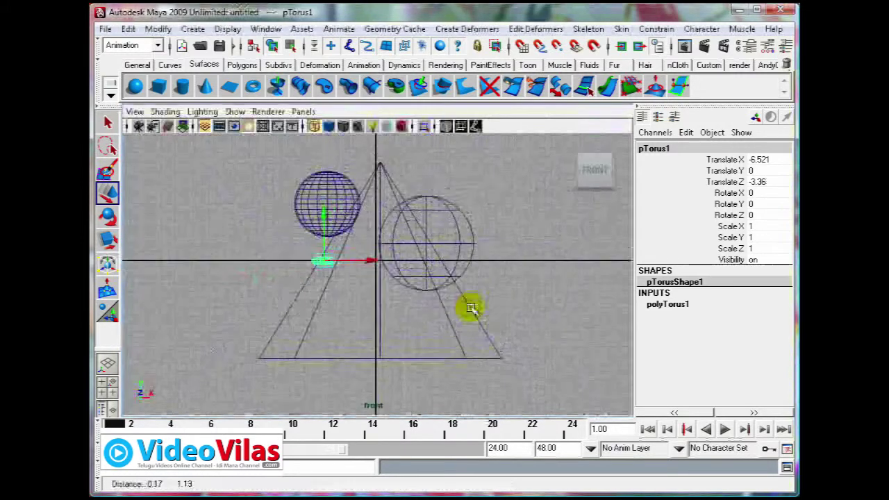
{"action": "scroll", "coordinate": [471, 305], "scroll_direction": "up", "scroll_amount": 1}
{"action": "key", "text": "space"}
{"action": "key", "text": "space"}
{"action": "scroll", "coordinate": [365, 211], "scroll_direction": "down", "scroll_amount": 1}
{"action": "key", "text": "space"}
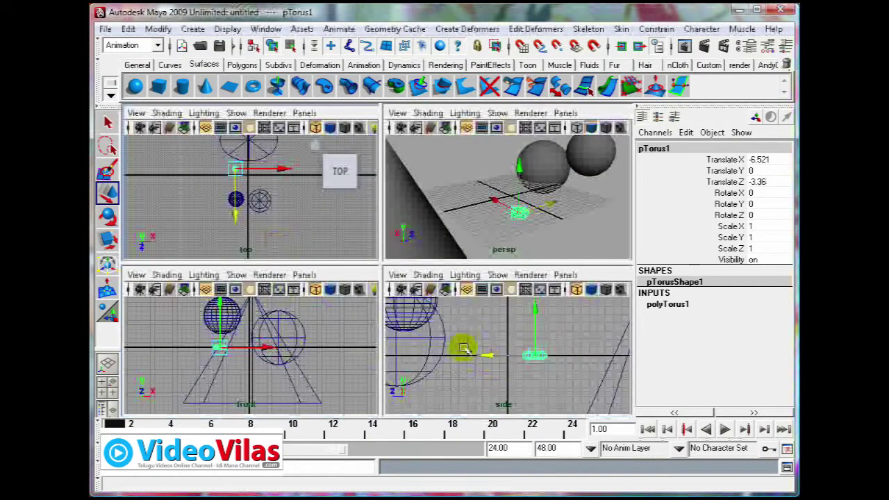
{"action": "key", "text": "space"}
Tumble and dolly to face the cone head-on with the torus at its base, then deselect the torus.
{"action": "mouse_move", "coordinate": [357, 298]}
{"action": "left_mouse_down", "text": "alt"}
{"action": "mouse_move", "coordinate": [402, 276]}
{"action": "mouse_move", "coordinate": [258, 294]}
{"action": "left_mouse_up", "text": "alt"}
{"action": "right_click_drag", "start_coordinate": [258, 294], "coordinate": [417, 314], "text": "alt"}
{"action": "mouse_move", "coordinate": [417, 314]}
{"action": "left_mouse_down", "text": "alt"}
{"action": "mouse_move", "coordinate": [312, 298]}
{"action": "mouse_move", "coordinate": [326, 316]}
{"action": "left_mouse_up", "text": "alt"}
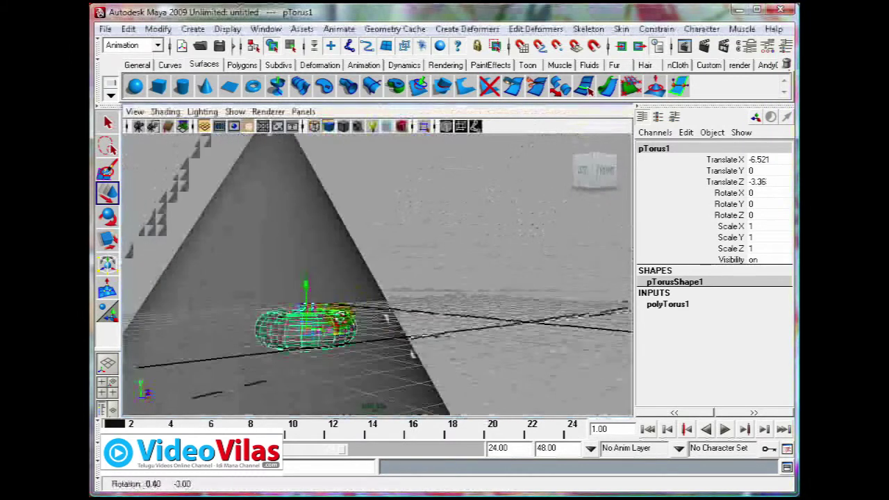
{"action": "right_click_drag", "start_coordinate": [327, 317], "coordinate": [434, 328], "text": "alt"}
{"action": "left_click_drag", "start_coordinate": [434, 328], "coordinate": [449, 325], "text": "alt"}
{"action": "right_click_drag", "start_coordinate": [448, 325], "coordinate": [424, 321], "text": "alt"}
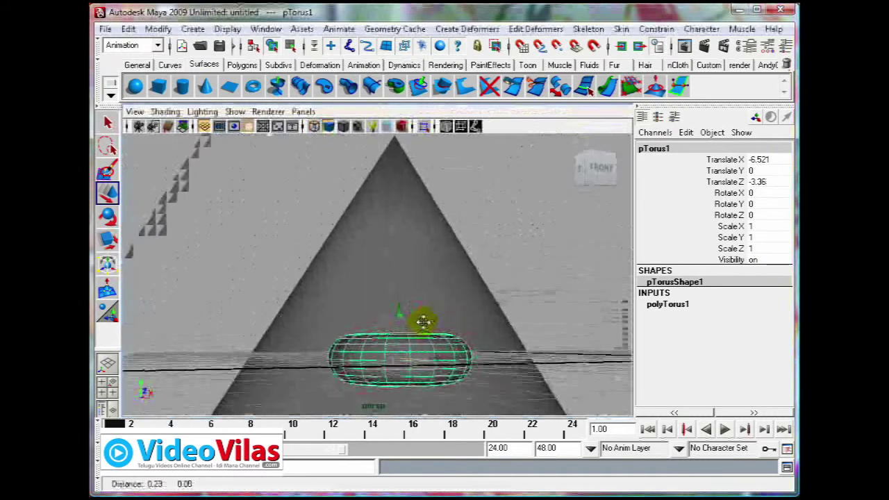
{"action": "left_click", "coordinate": [508, 266]}
Tumble slightly around the cone and dolly closer to the cone and torus.
{"action": "left_click_drag", "start_coordinate": [447, 308], "coordinate": [480, 308], "text": "alt"}
{"action": "right_click_drag", "start_coordinate": [481, 308], "coordinate": [479, 312], "text": "alt"}
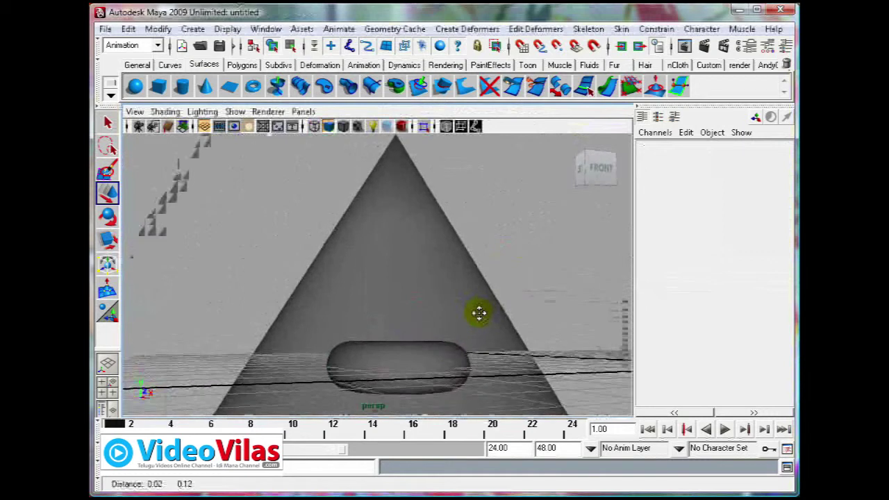
{"action": "mouse_move", "coordinate": [488, 320]}
{"action": "left_mouse_down", "text": "alt"}
{"action": "mouse_move", "coordinate": [481, 312]}
{"action": "mouse_move", "coordinate": [498, 332]}
{"action": "mouse_move", "coordinate": [460, 331]}
{"action": "mouse_move", "coordinate": [465, 338]}
{"action": "left_mouse_up", "text": "alt"}
{"action": "right_click_drag", "start_coordinate": [508, 341], "coordinate": [536, 338], "text": "alt"}
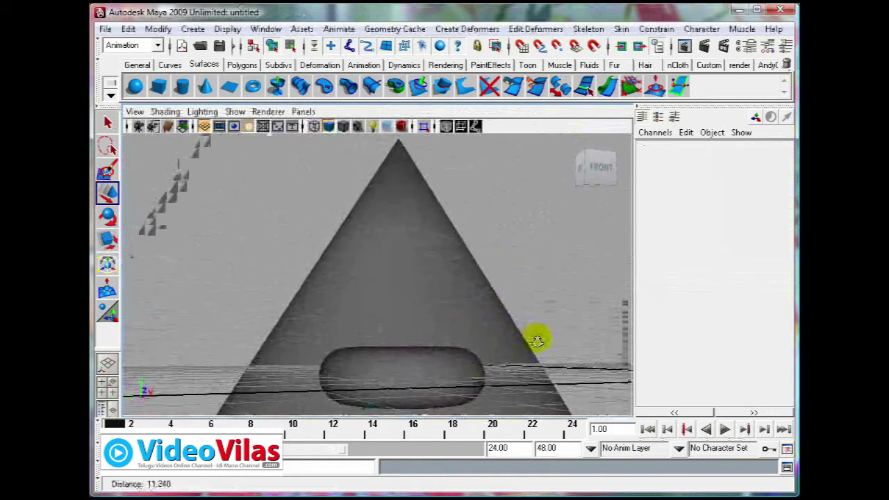